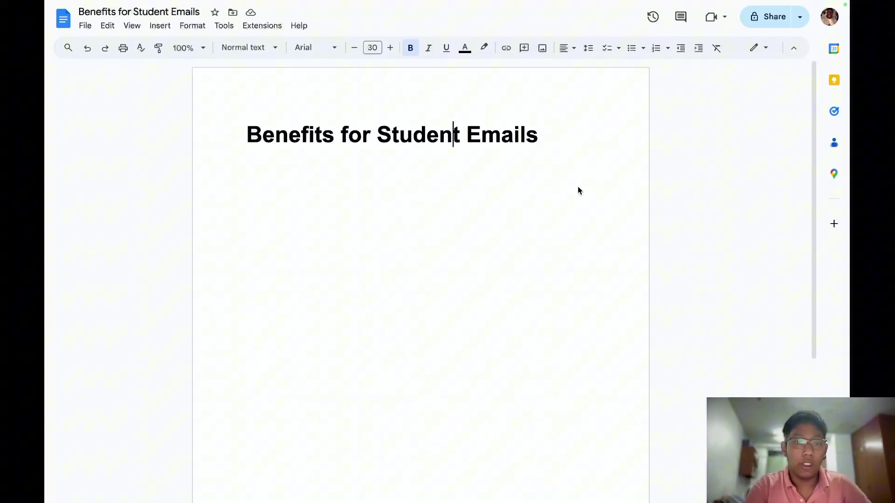
Leave the 'Benefits for Student Emails' doc for the JetBrains Free Educational Licenses tab
click(540, 145)
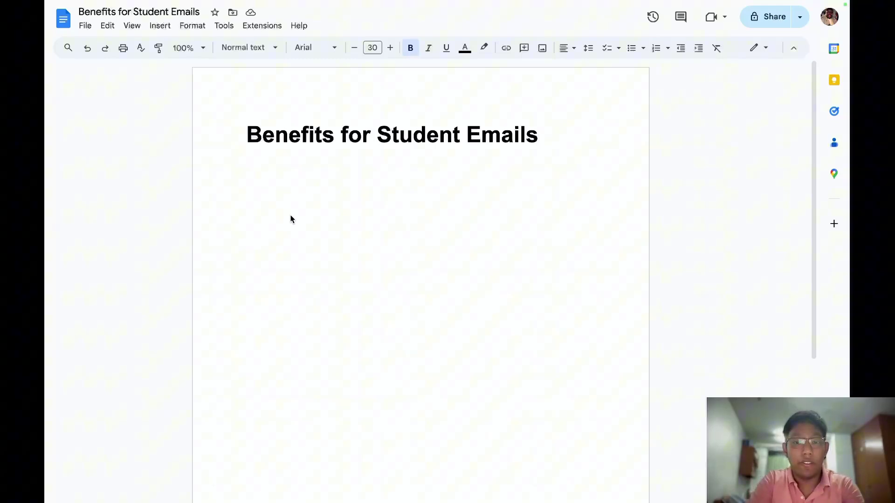
mouse_move(45, 223)
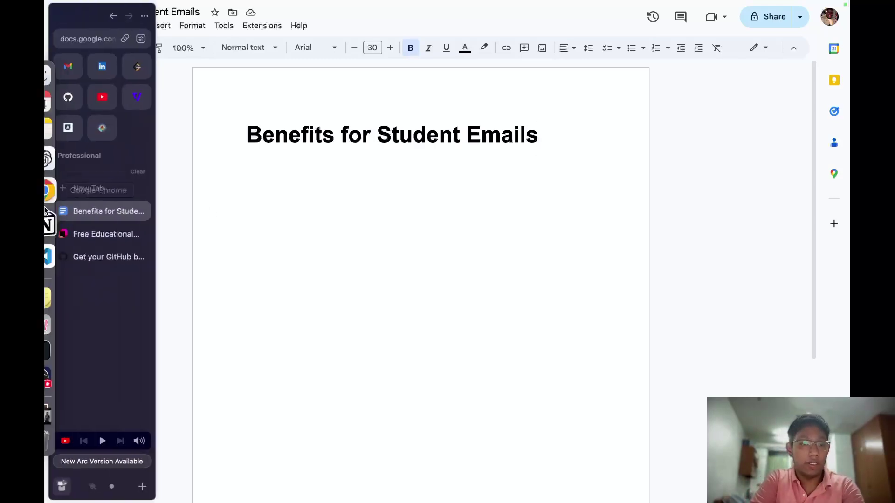
click(94, 238)
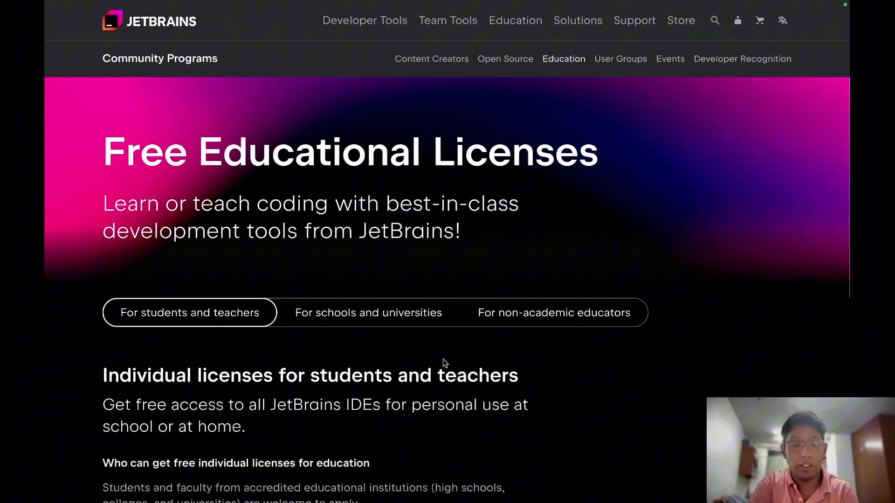
scroll(490, 432, down, 2)
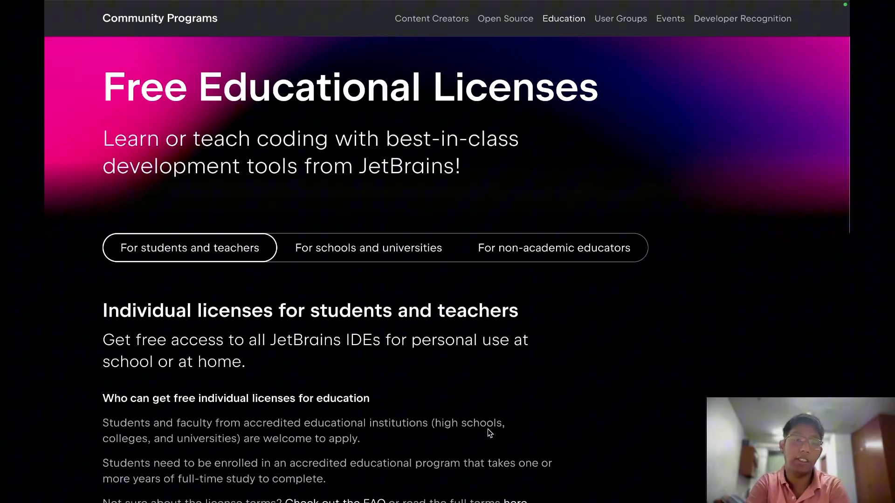
scroll(489, 431, up, 2)
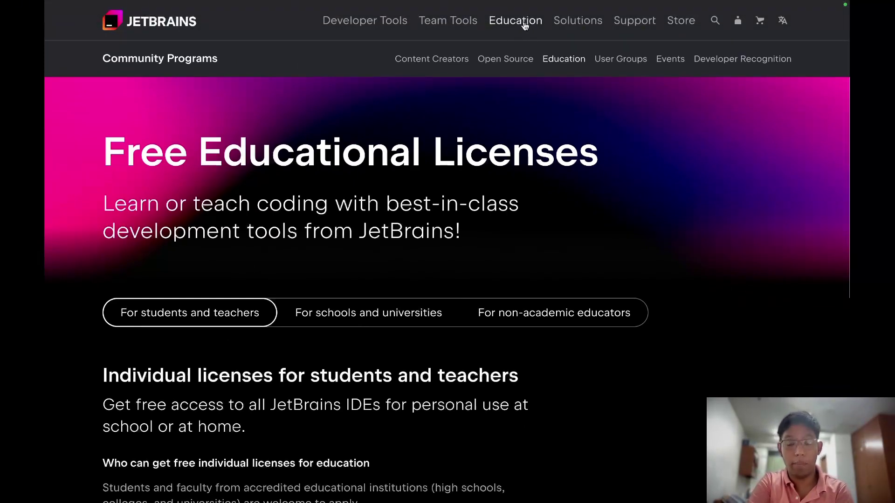
scroll(545, 180, down, 8)
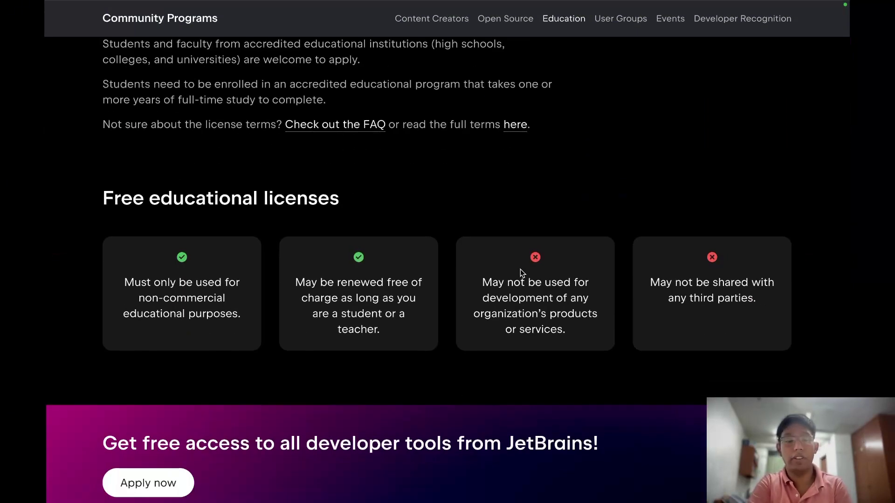
scroll(520, 272, down, 5)
scroll(520, 271, down, 3)
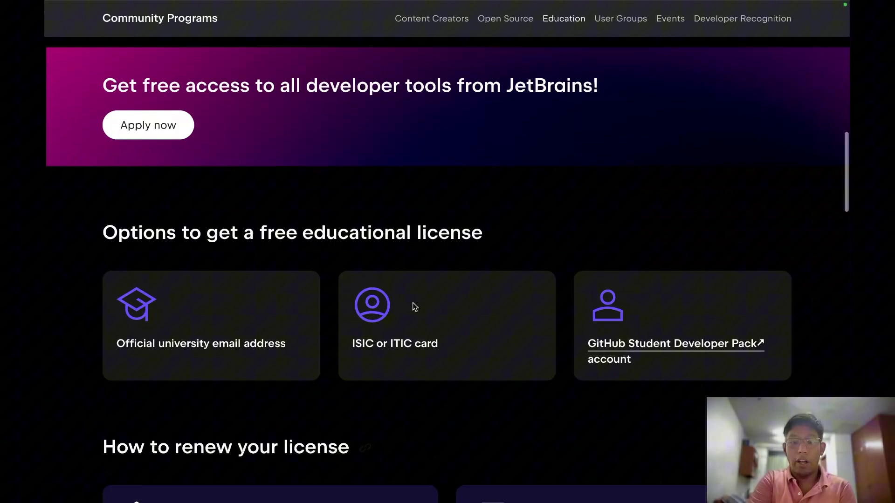
scroll(590, 226, up, 15)
scroll(646, 136, down, 10)
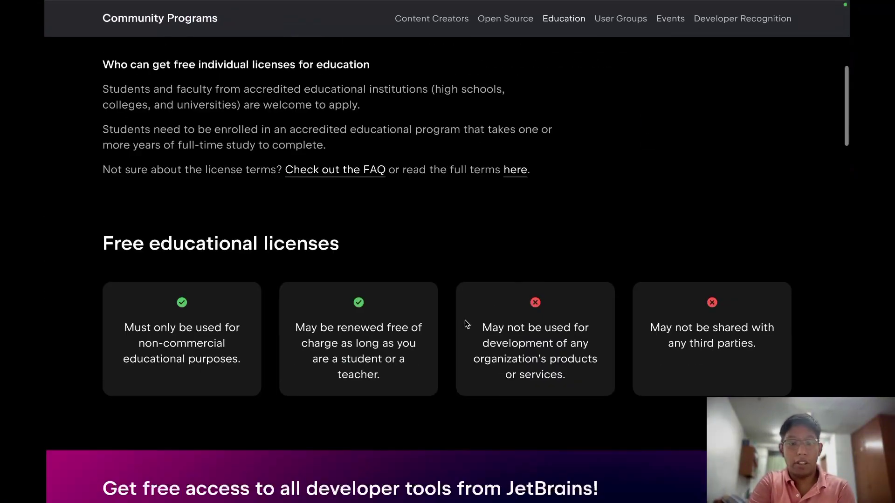
scroll(247, 439, down, 5)
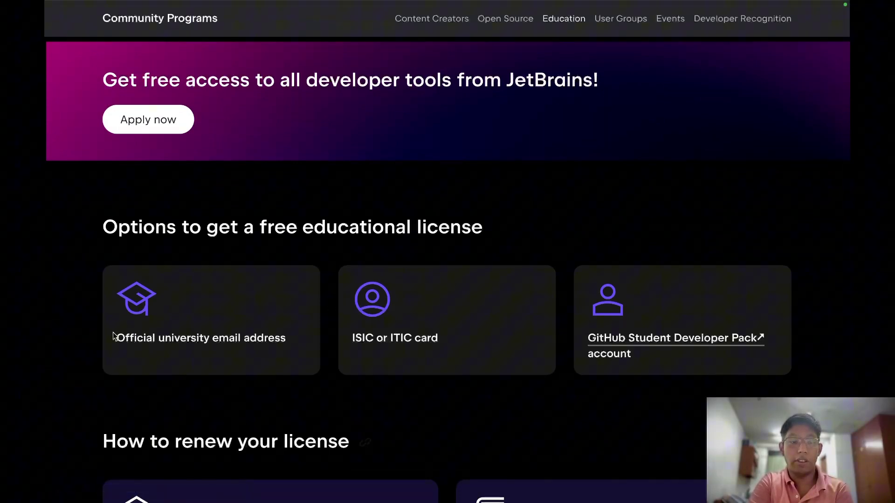
drag(117, 340, 289, 343)
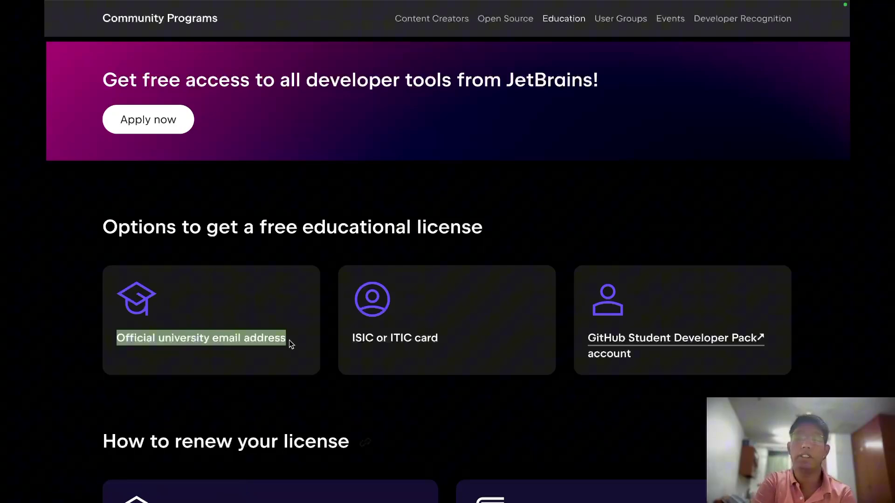
click(289, 343)
Browse the JetBrains product list and FAQ, then go to the 'Get your GitHub benefits' tab
scroll(279, 339, up, 4)
scroll(278, 339, up, 10)
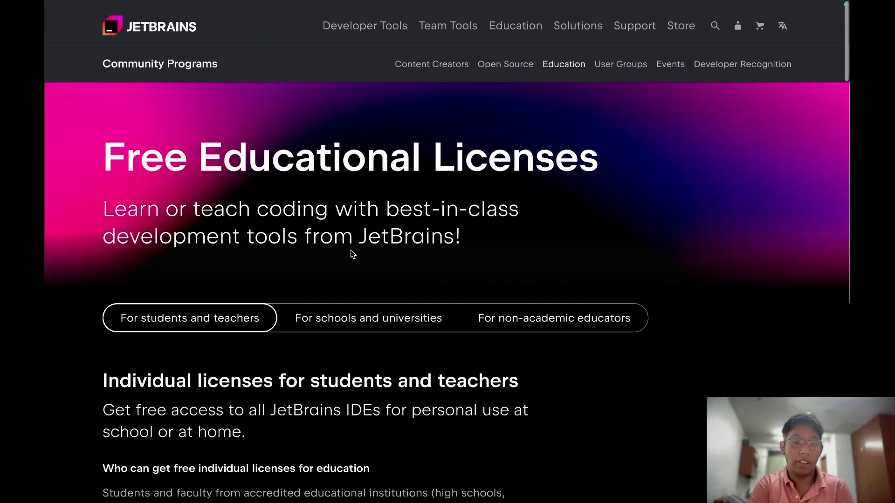
scroll(350, 254, down, 15)
scroll(473, 399, down, 15)
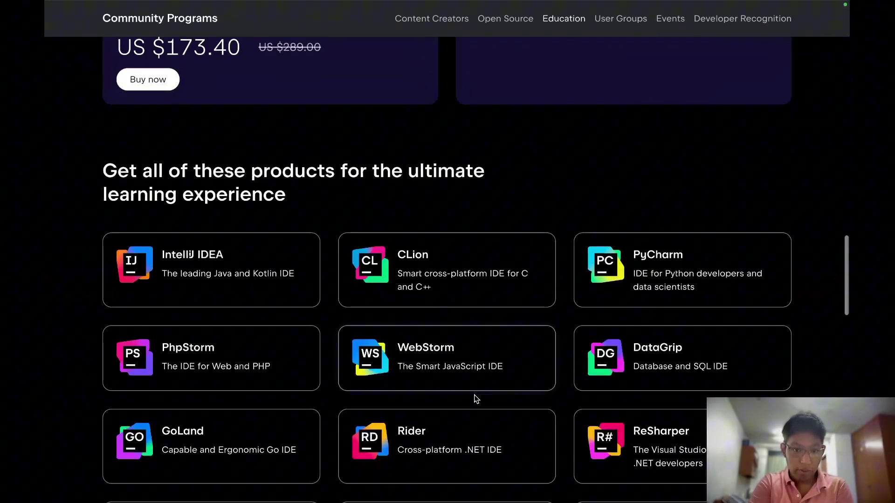
scroll(512, 408, down, 5)
scroll(495, 259, up, 4)
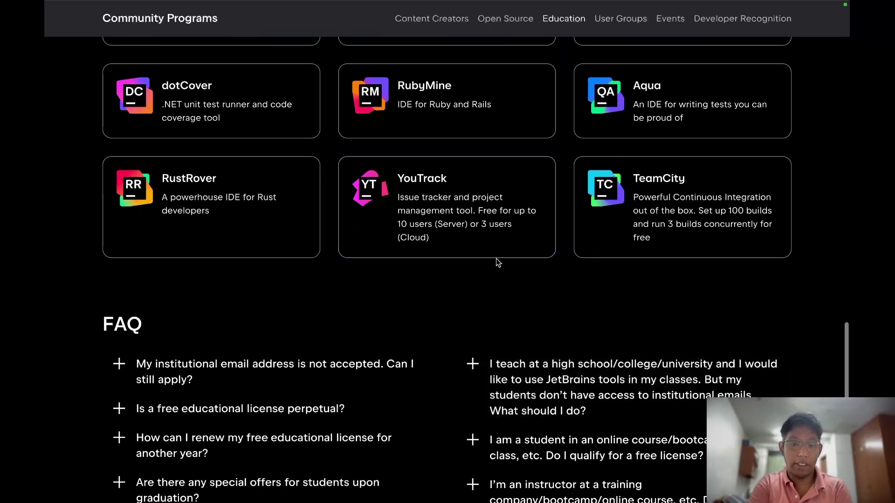
scroll(495, 259, up, 10)
scroll(498, 264, up, 2)
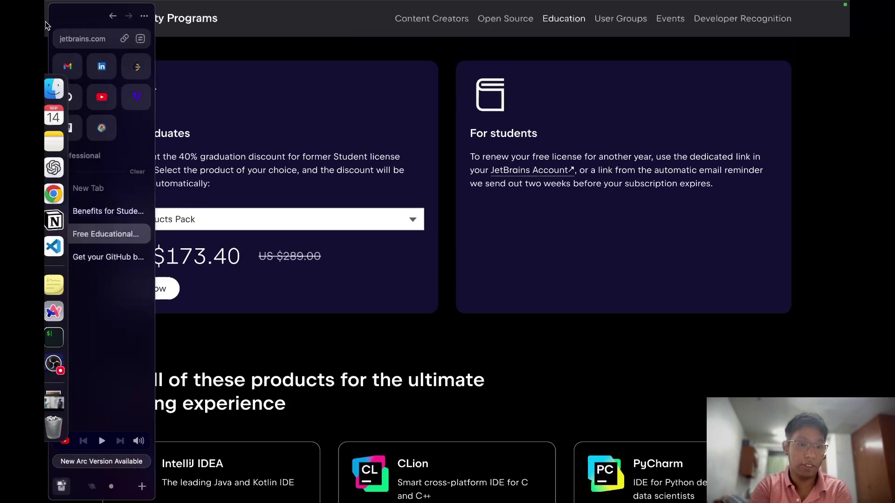
mouse_move(103, 276)
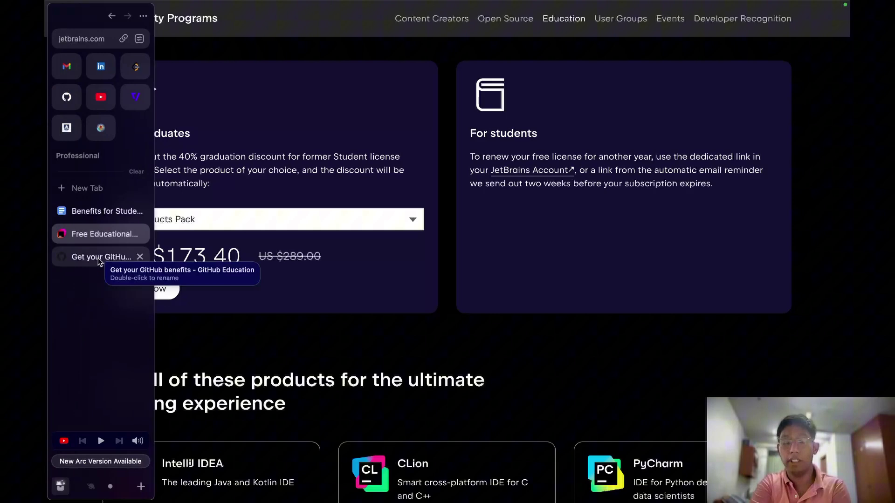
click(99, 259)
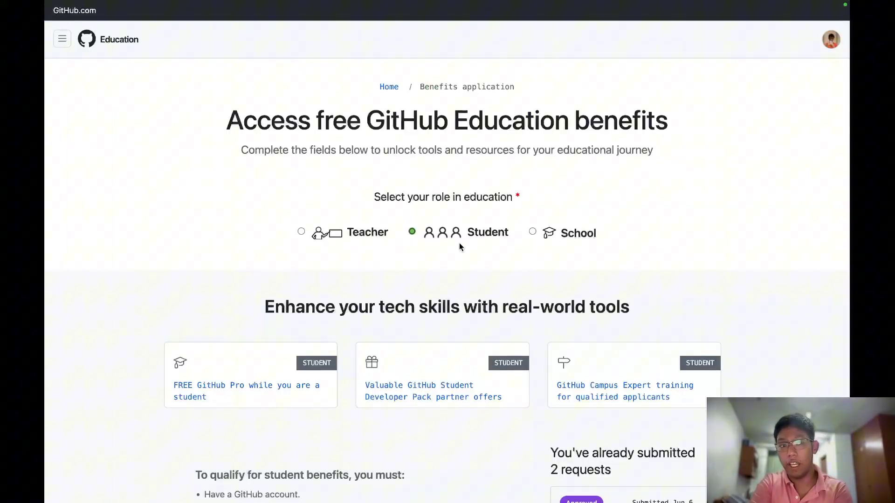
mouse_move(44, 144)
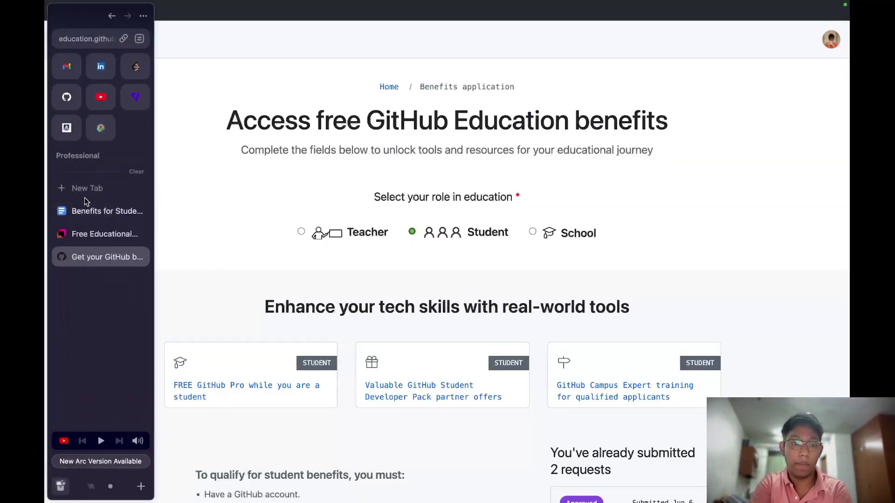
click(67, 97)
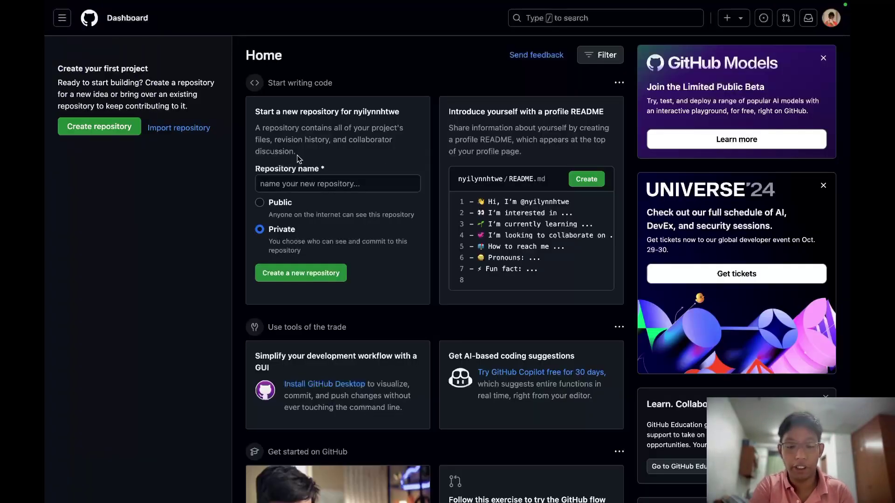
mouse_move(47, 182)
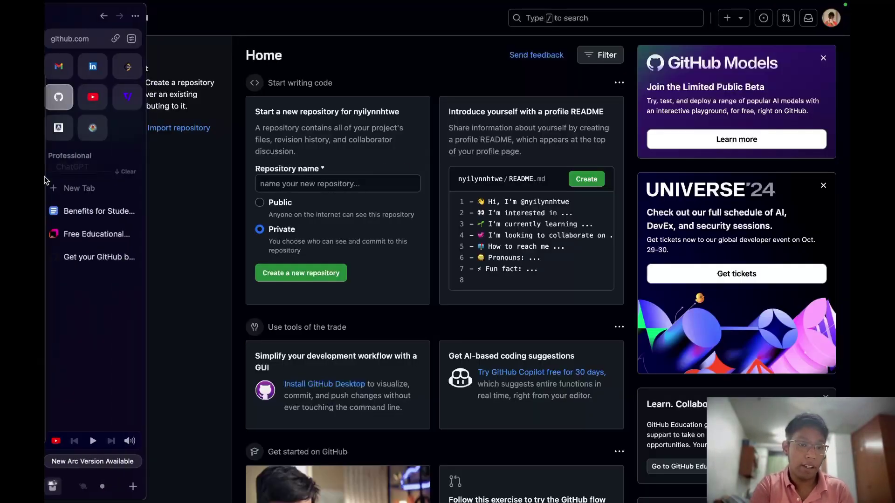
click(100, 259)
click(98, 40)
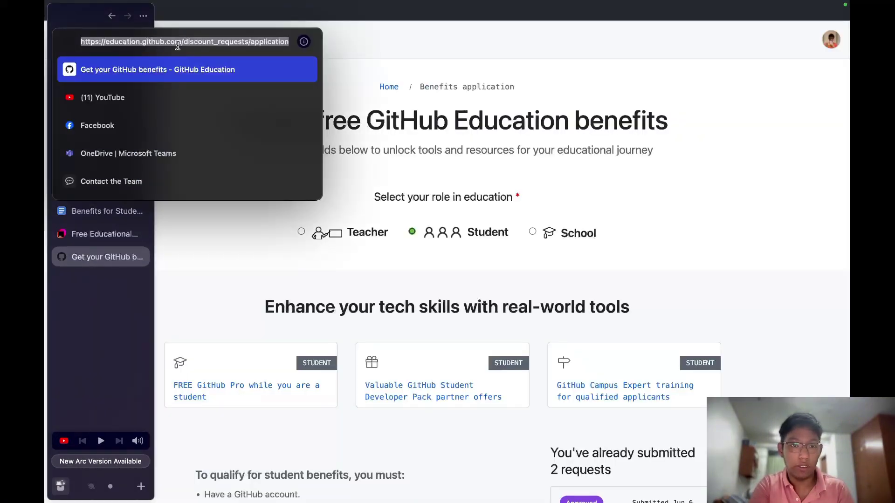
click(181, 43)
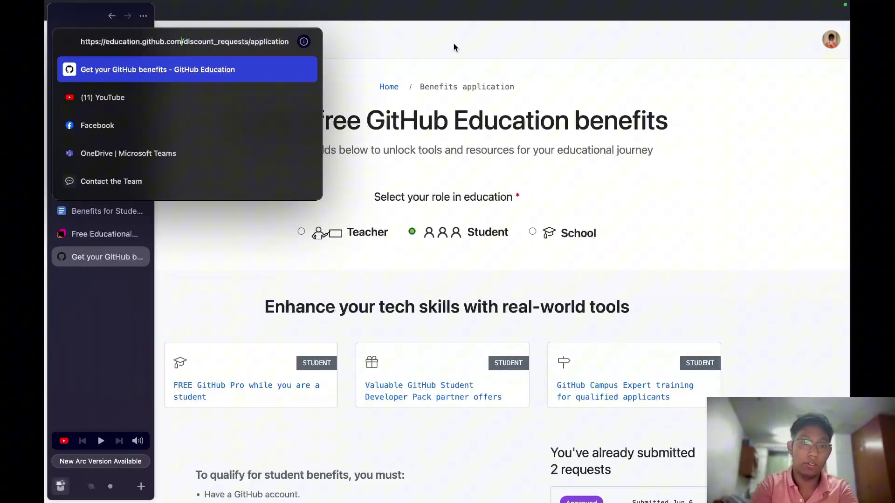
key(shift+End)
key(BackSpace)
key(Escape)
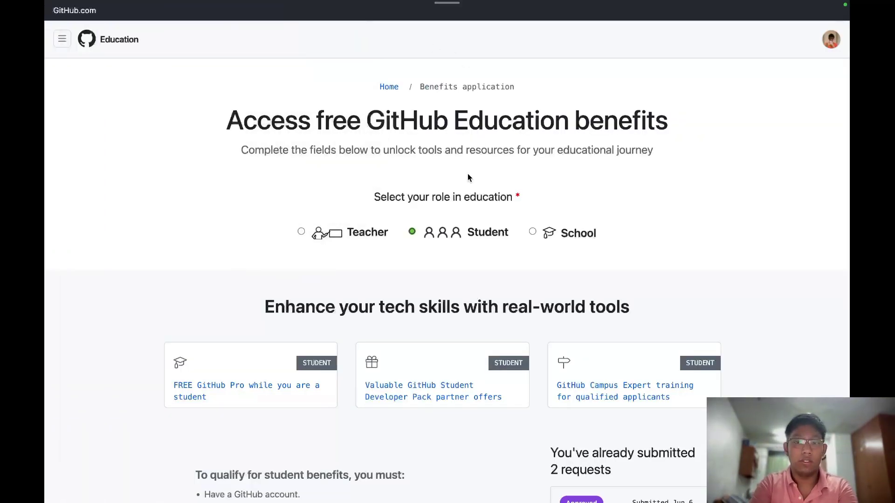
click(120, 42)
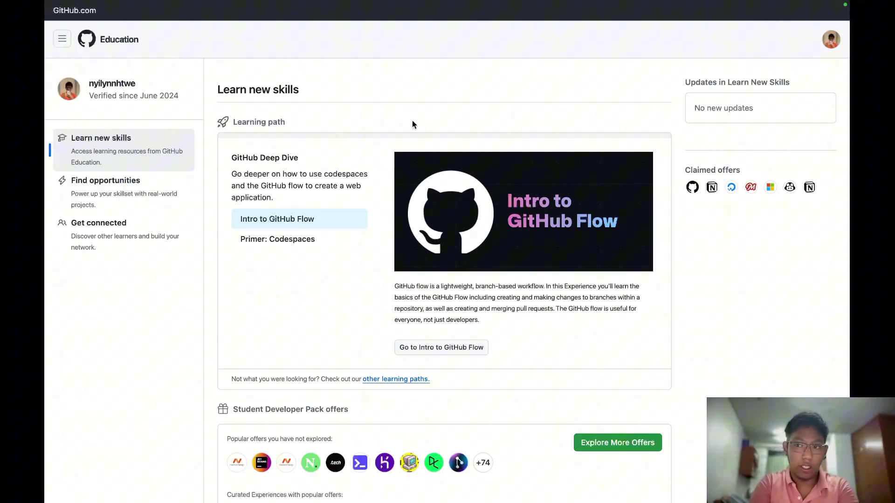
click(832, 40)
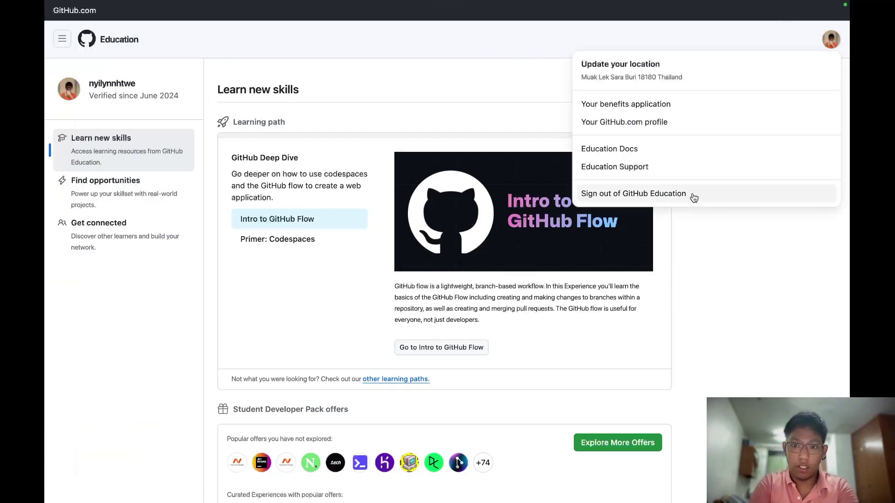
key(Escape)
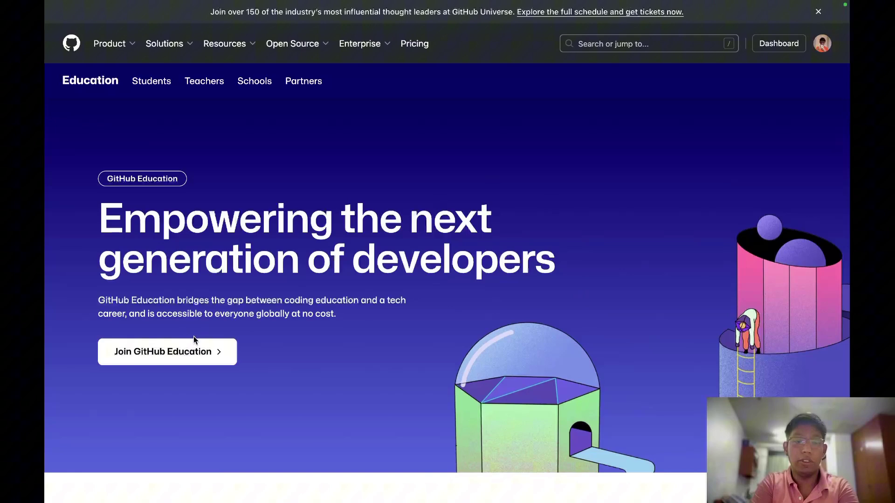
click(175, 356)
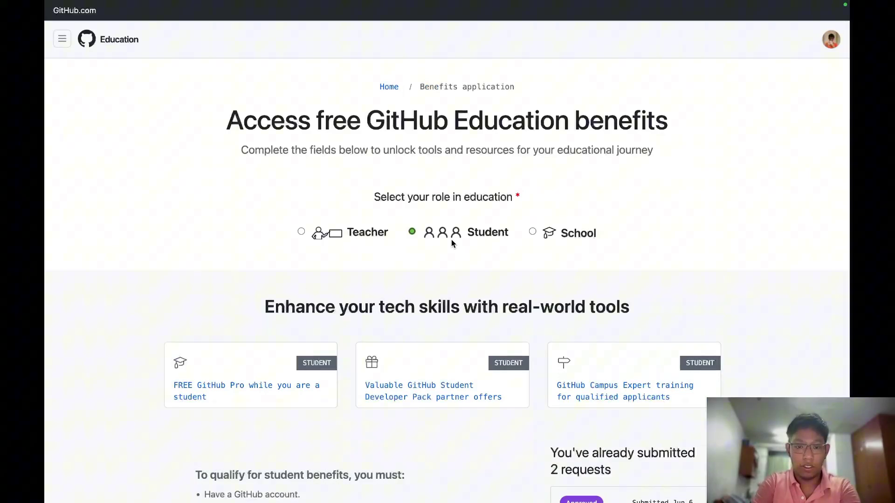
Highlight the Application heading and school note on the benefits application form
scroll(340, 280, down, 10)
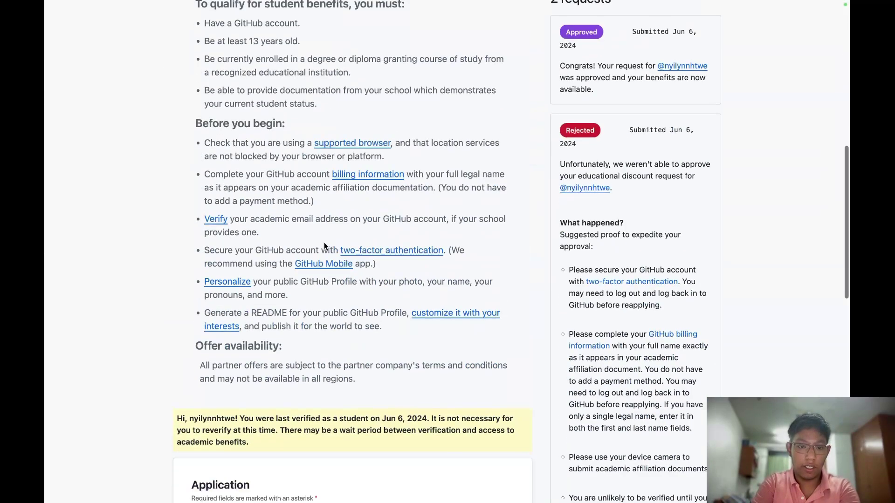
scroll(323, 245, down, 7)
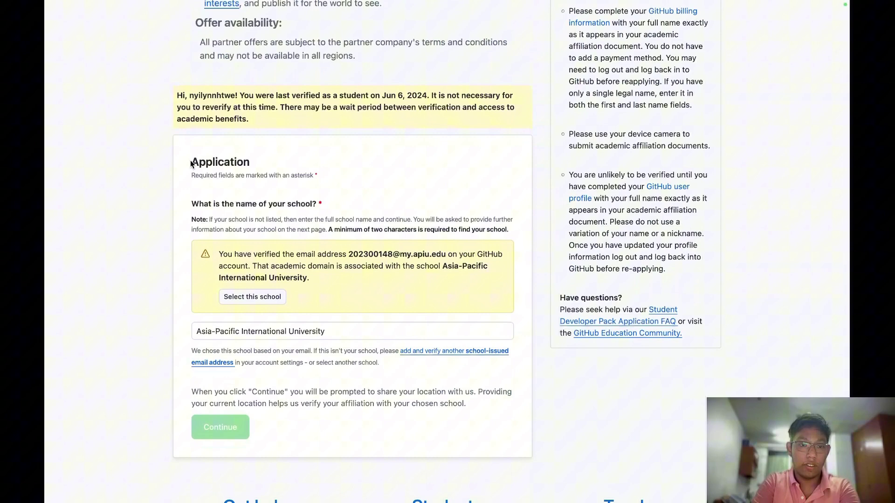
drag(190, 159, 297, 219)
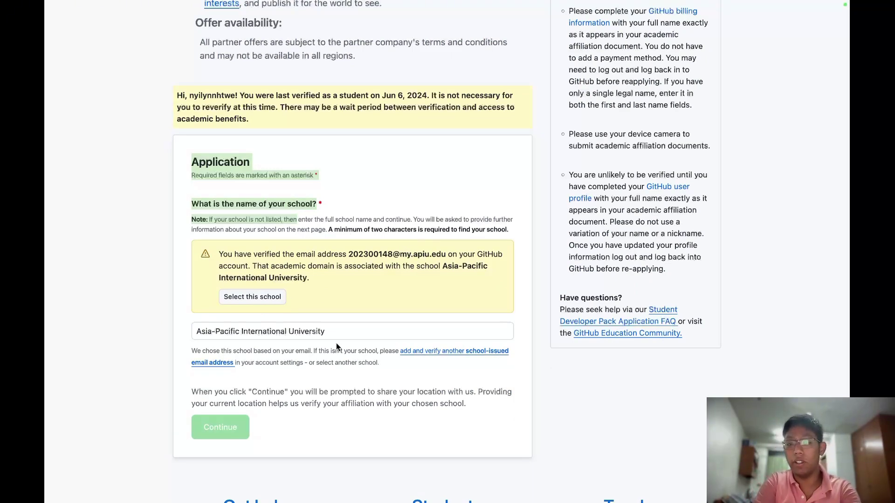
scroll(297, 316, up, 1)
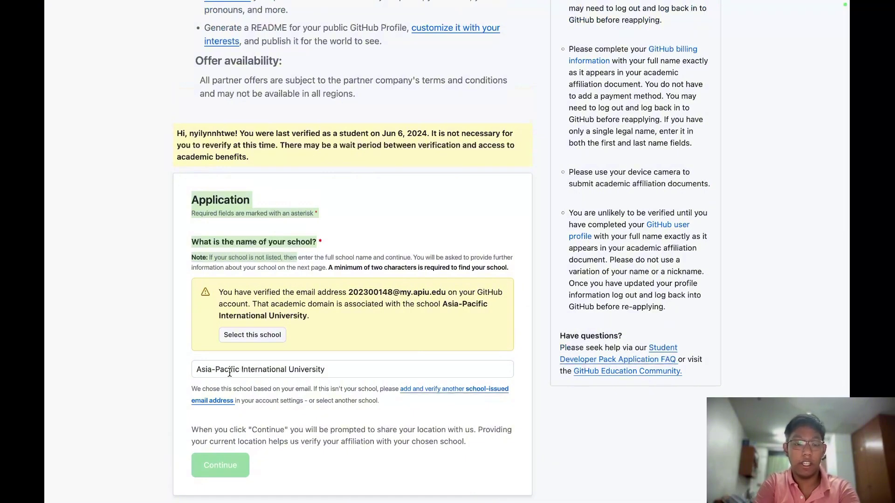
Accept Asia-Pacific International University as the school and review the submitted requests
click(278, 369)
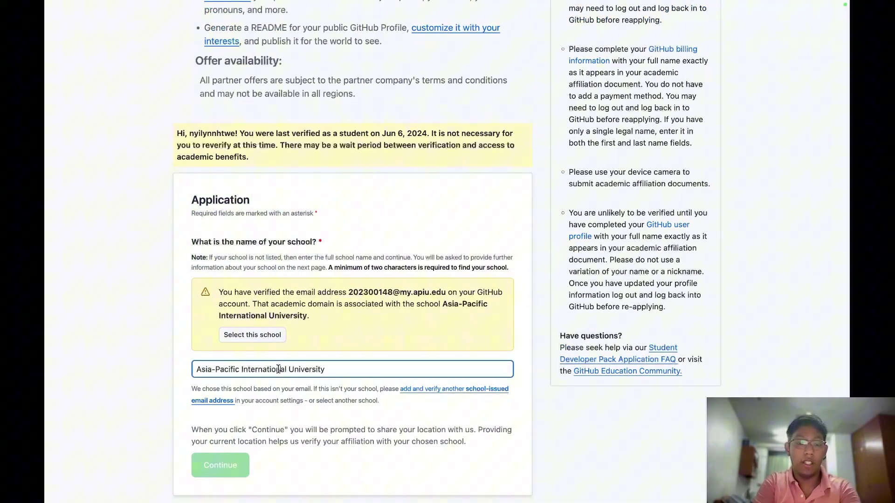
click(279, 440)
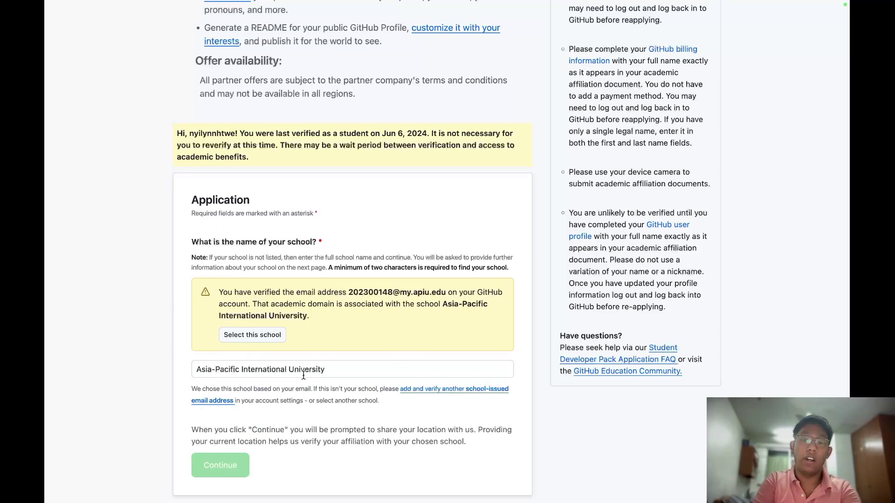
scroll(304, 376, up, 2)
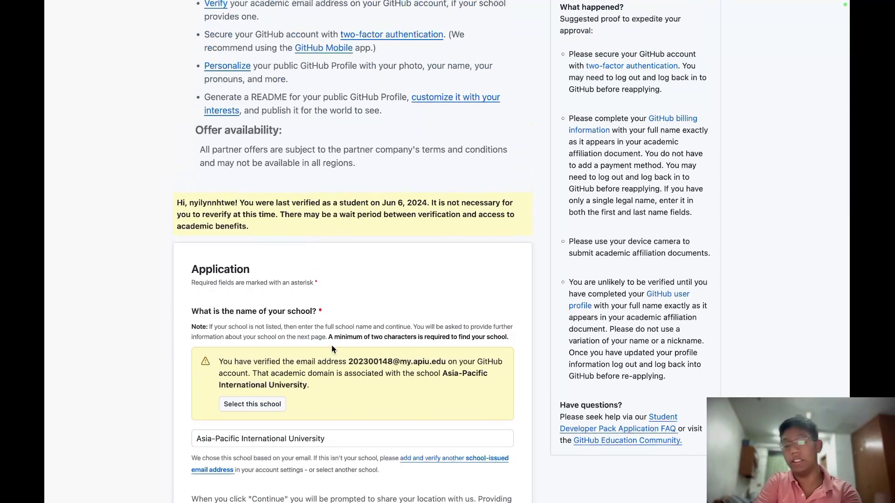
scroll(331, 345, down, 4)
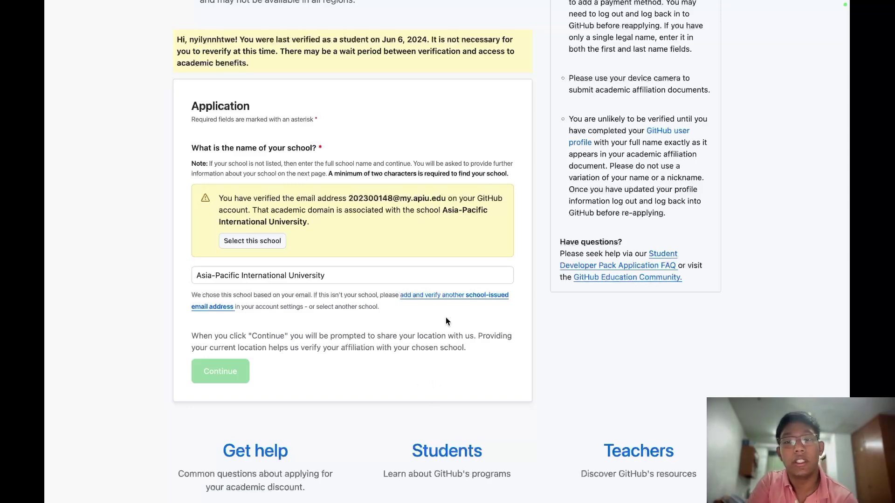
scroll(446, 320, up, 2)
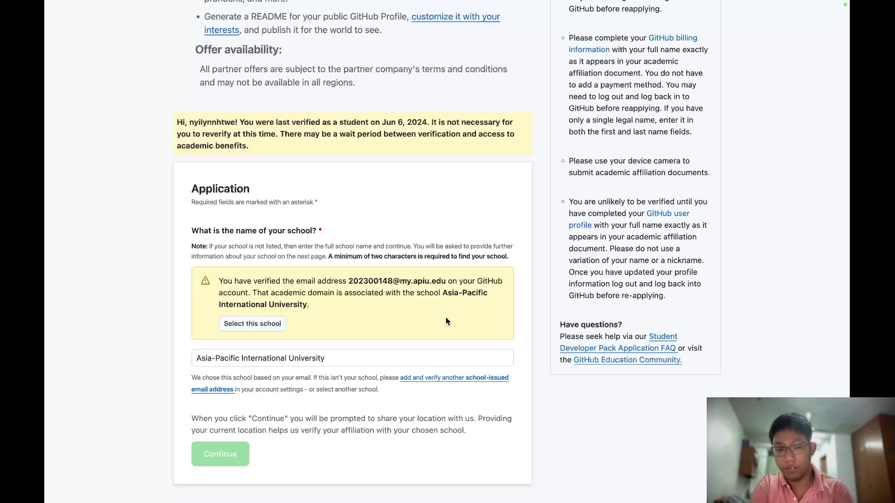
scroll(445, 321, up, 8)
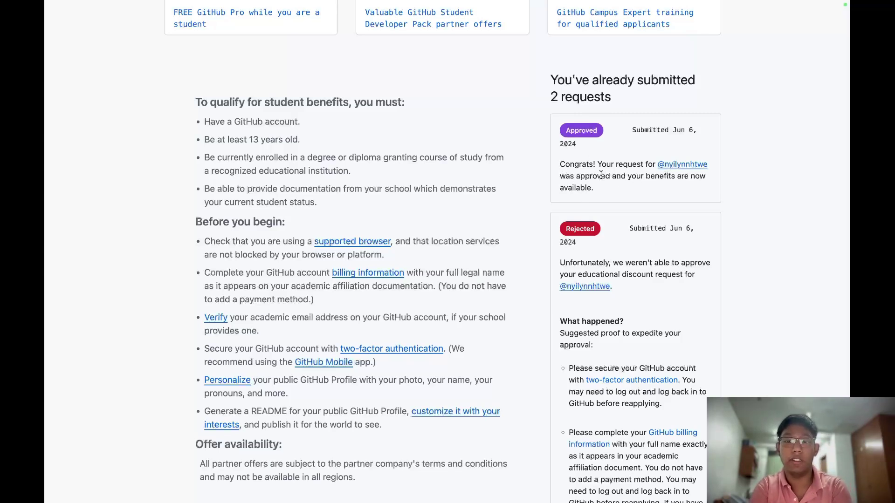
scroll(601, 178, up, 2)
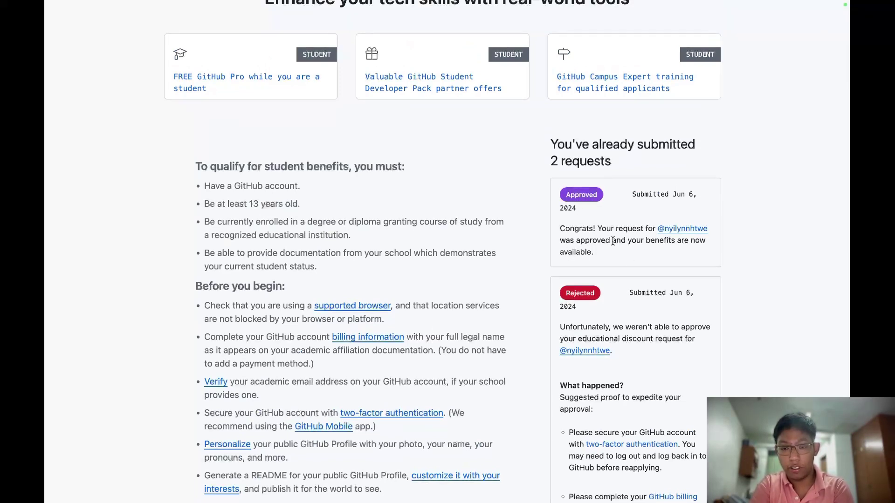
drag(612, 243, 603, 251)
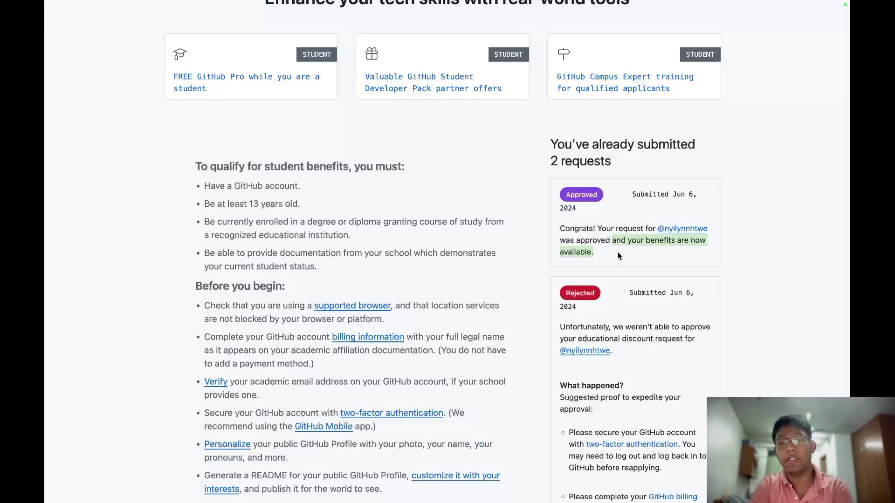
click(619, 254)
drag(561, 228, 656, 228)
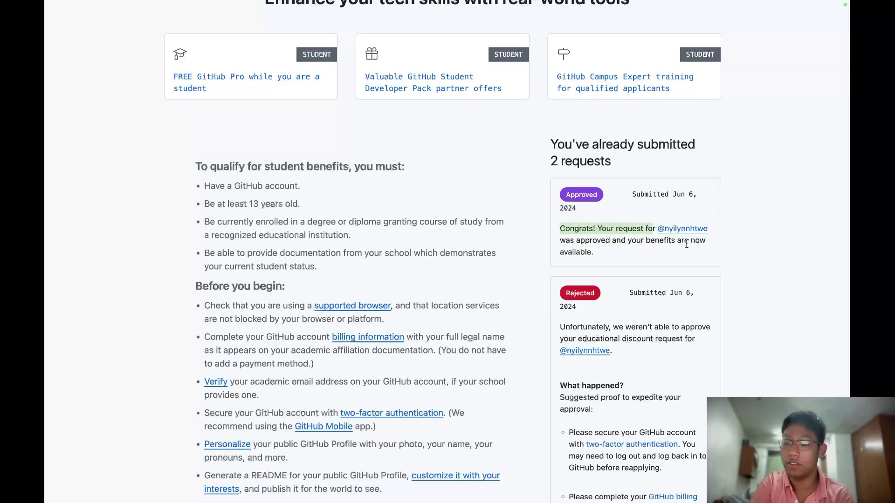
click(629, 240)
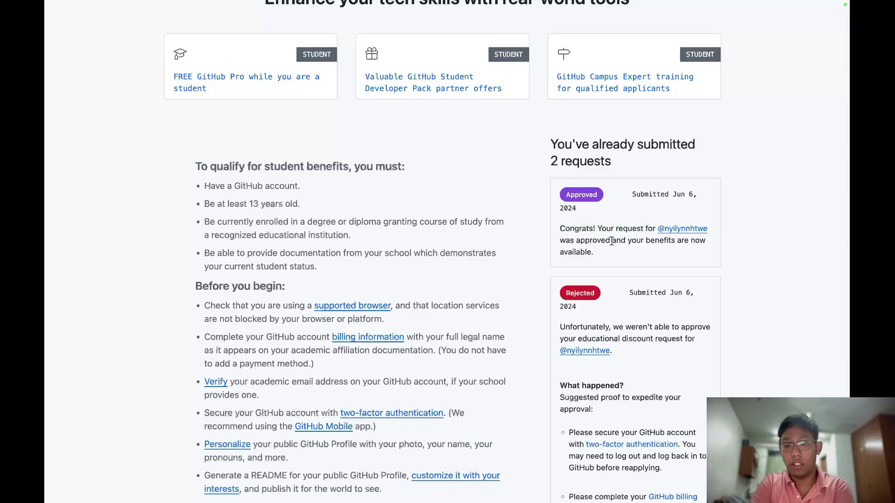
scroll(611, 240, up, 6)
scroll(633, 321, down, 5)
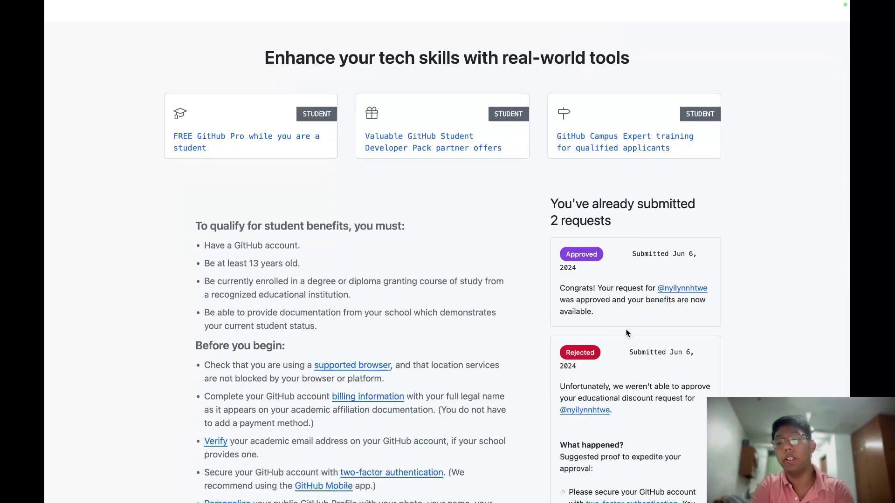
scroll(630, 430, up, 5)
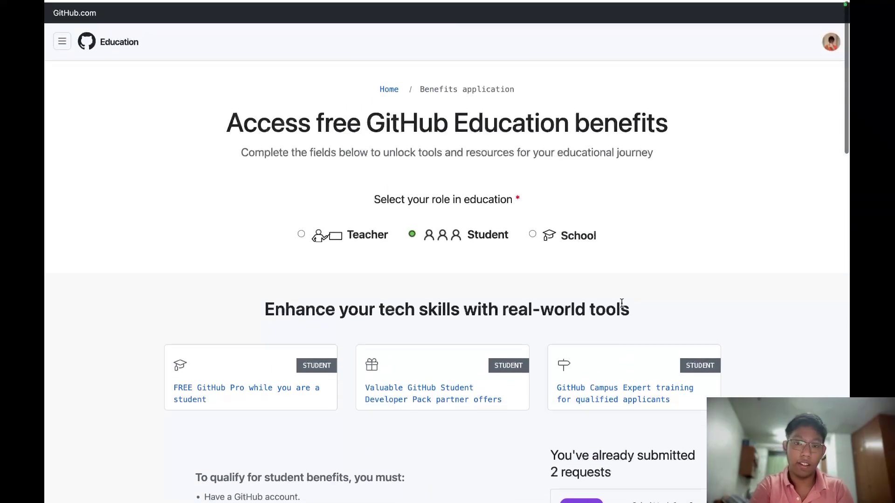
scroll(630, 431, down, 4)
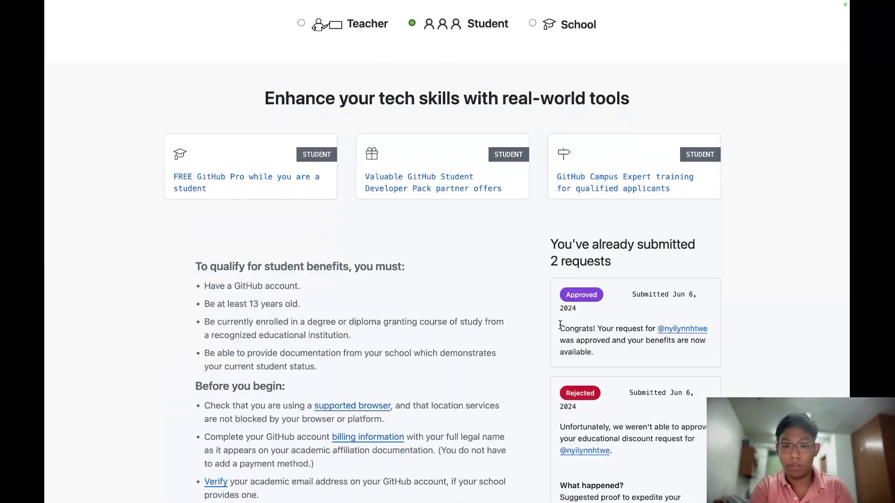
drag(559, 326, 600, 354)
click(463, 297)
scroll(463, 297, up, 4)
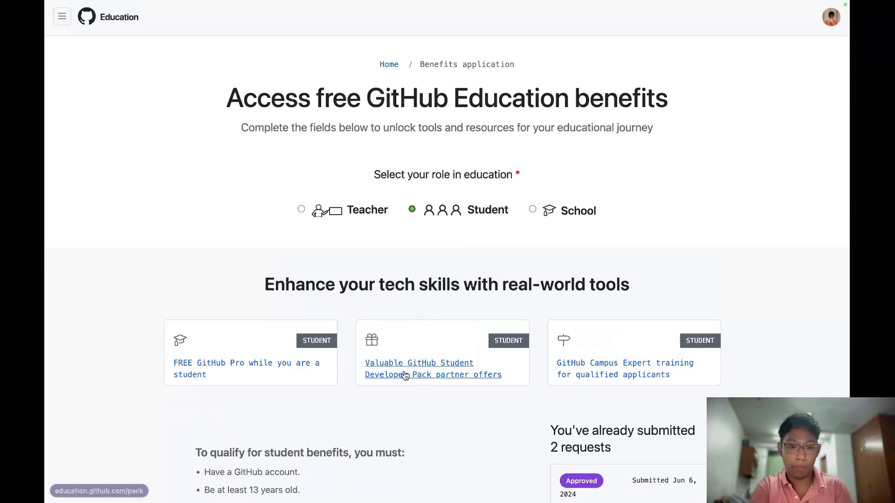
Open the Student Developer Pack partner offers page and browse Experiences cards like Intro to GitHub Flow
click(423, 374)
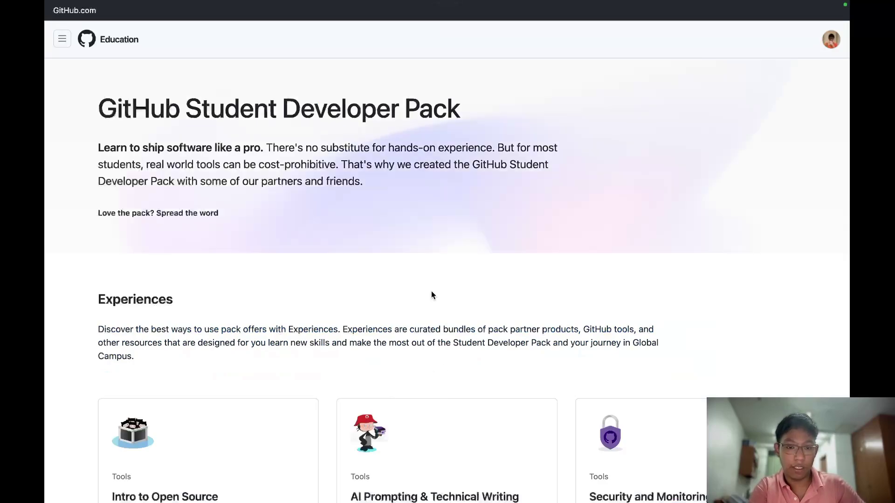
scroll(430, 284, down, 5)
scroll(430, 374, down, 5)
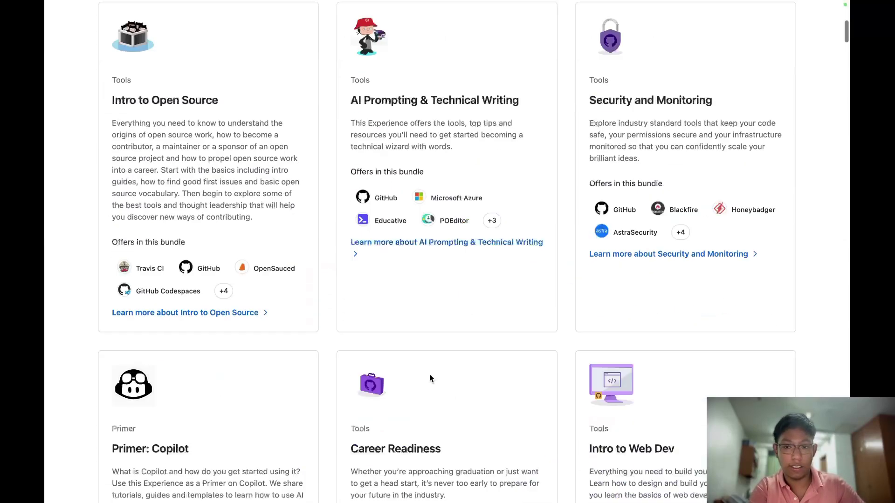
scroll(429, 374, up, 15)
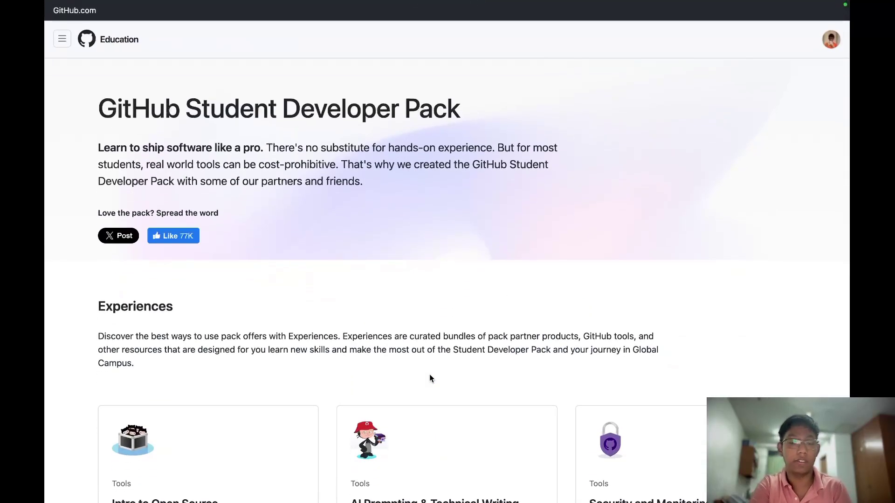
scroll(429, 378, down, 5)
scroll(430, 377, down, 20)
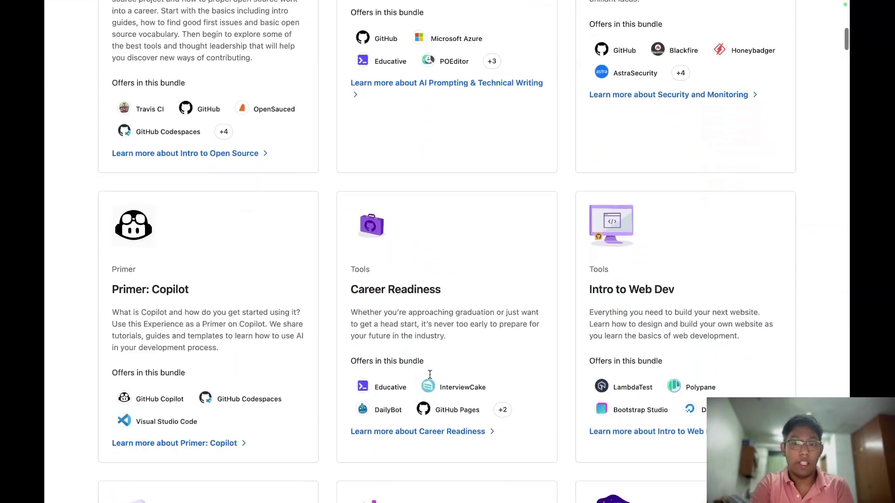
scroll(430, 378, down, 8)
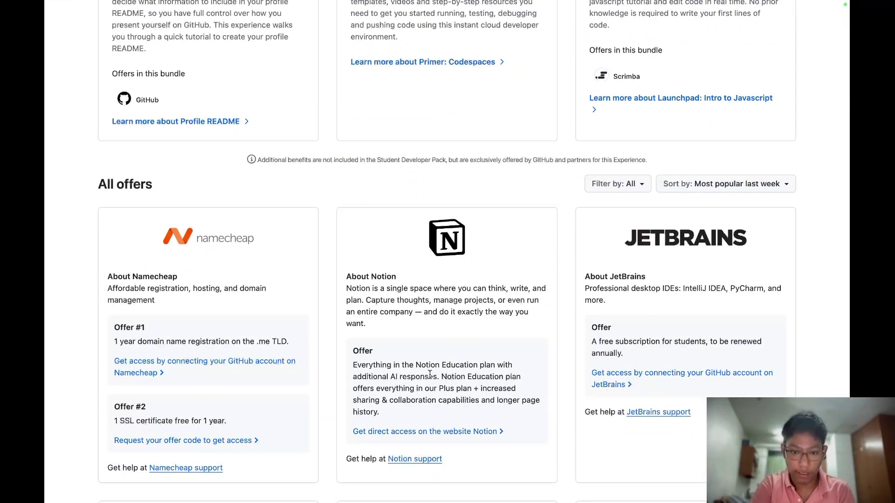
scroll(423, 261, up, 10)
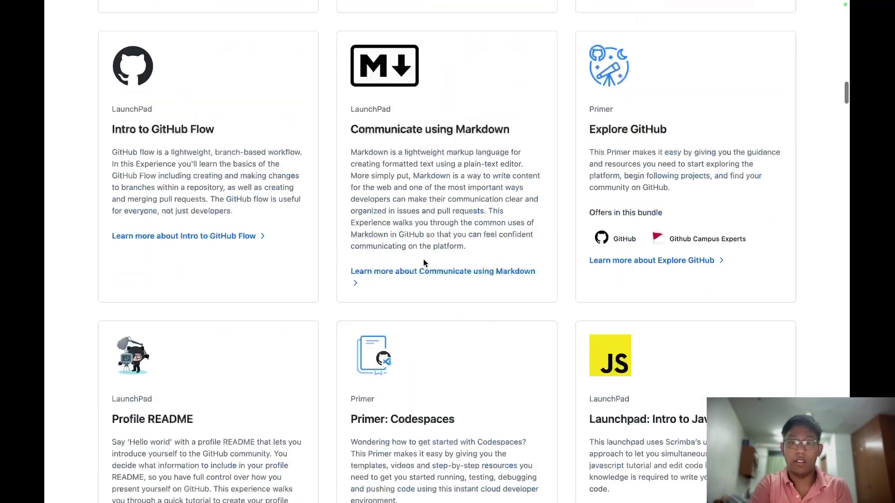
scroll(423, 264, up, 2)
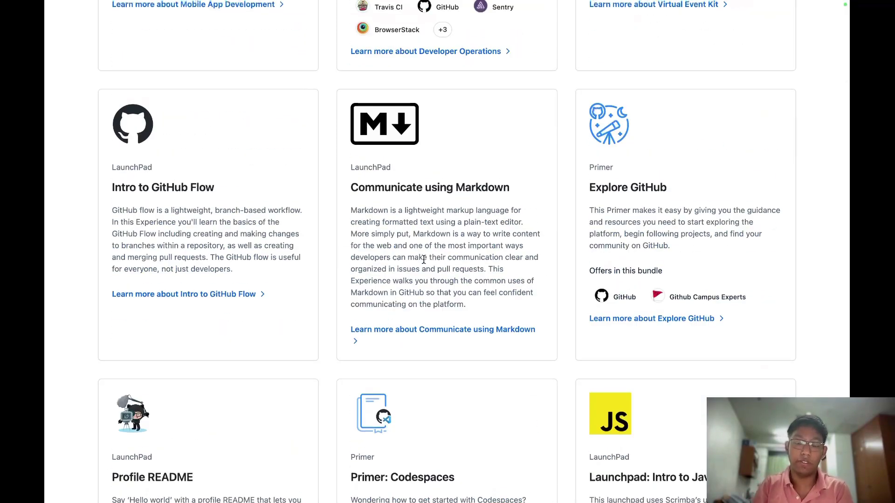
scroll(424, 260, down, 11)
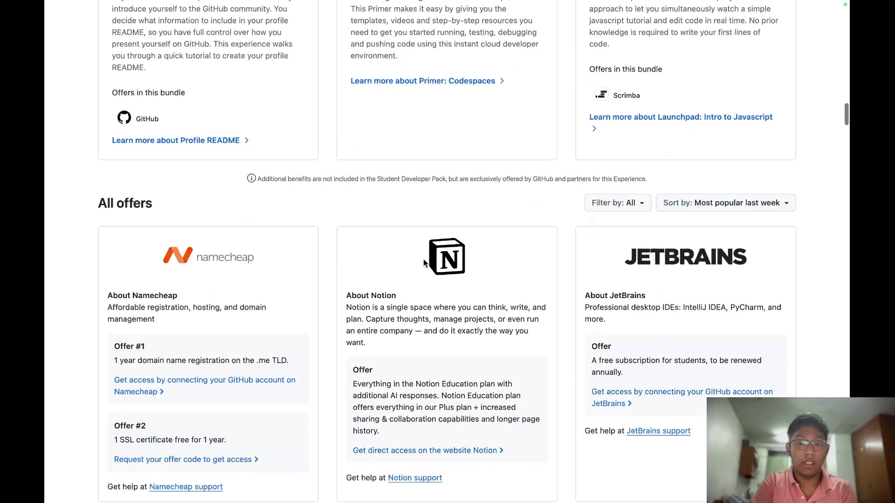
scroll(442, 396, down, 2)
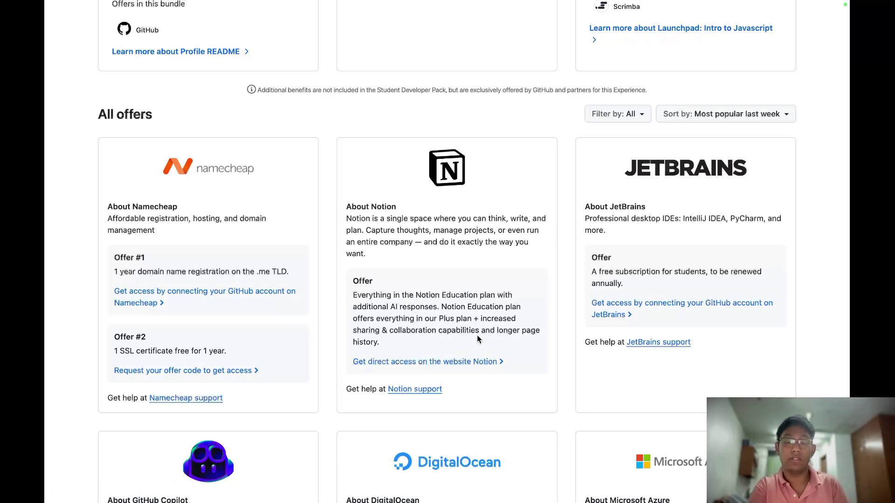
scroll(476, 334, down, 4)
scroll(479, 340, down, 1)
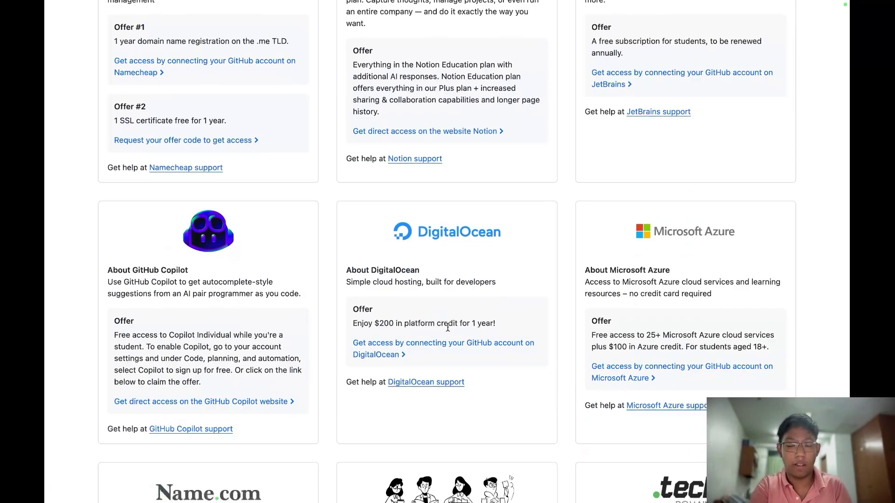
scroll(447, 328, down, 7)
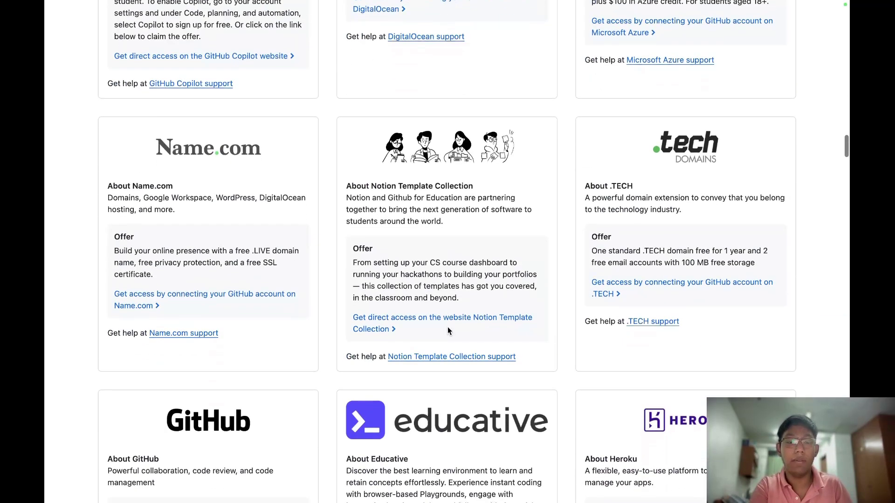
scroll(160, 390, up, 5)
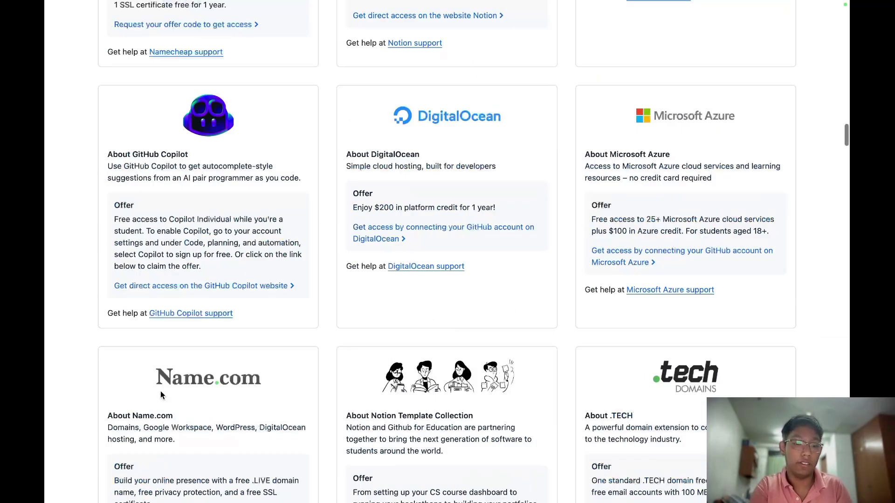
scroll(191, 416, up, 12)
scroll(191, 416, up, 15)
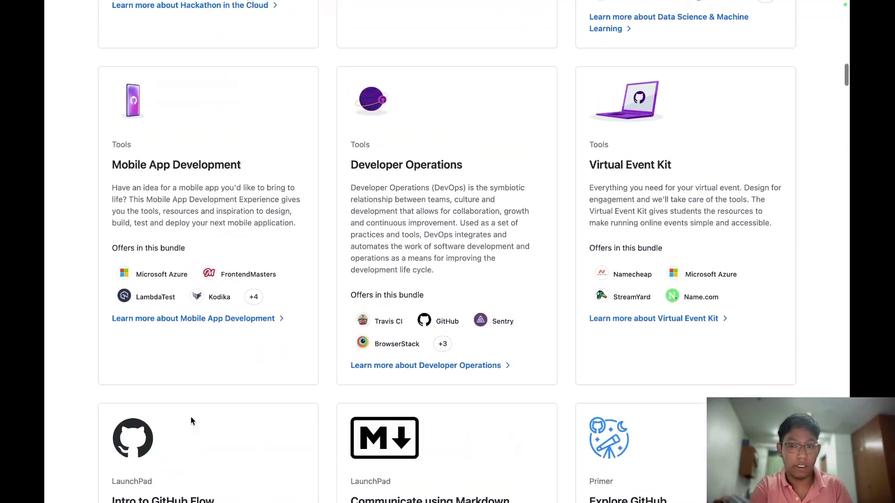
scroll(399, 220, up, 9)
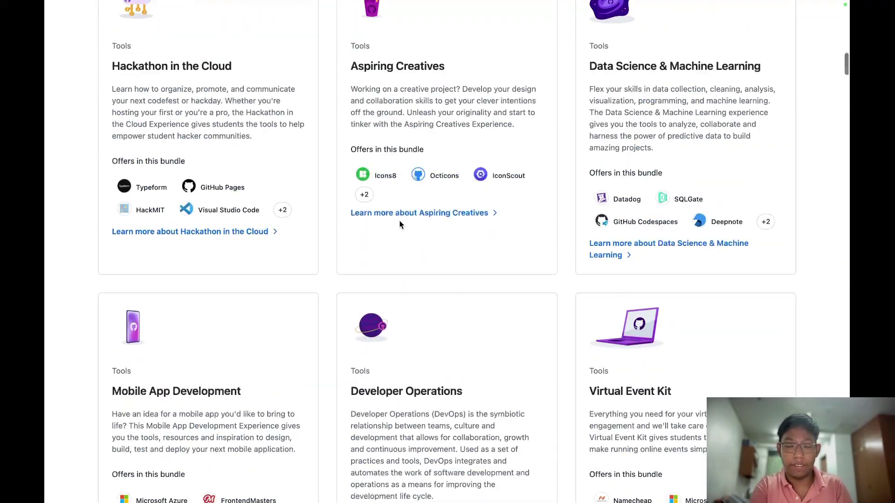
scroll(399, 221, up, 7)
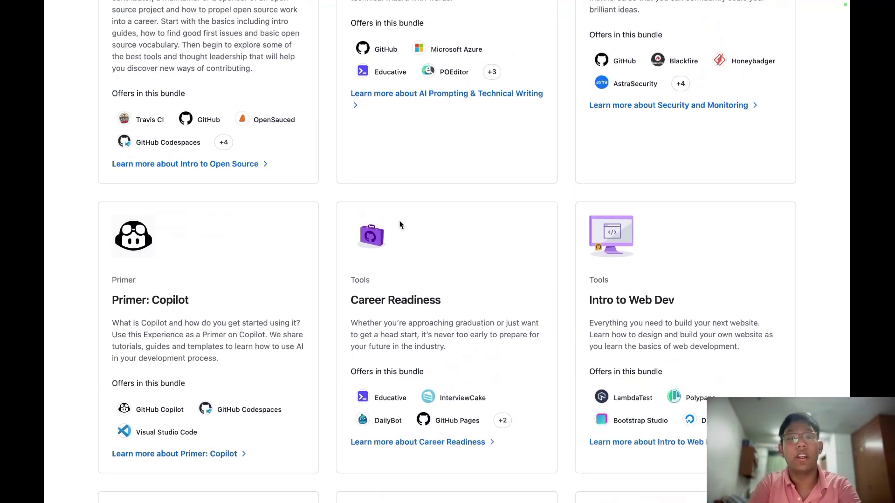
key(Home)
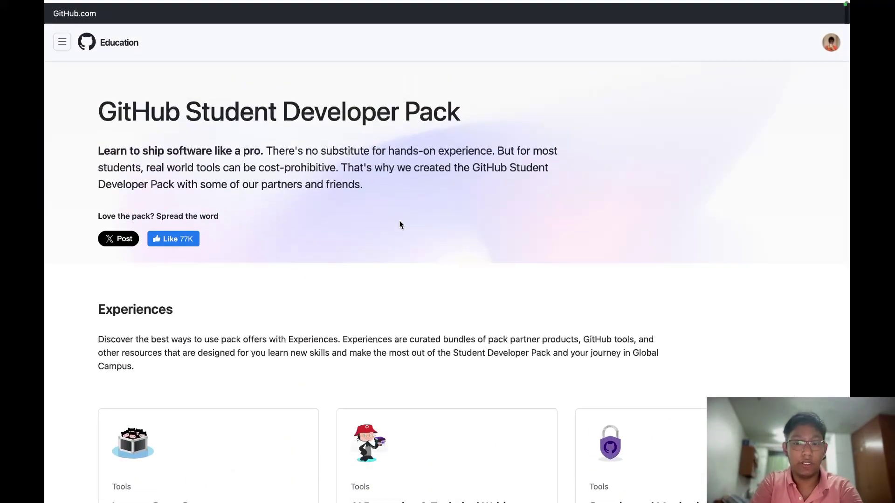
mouse_move(474, 4)
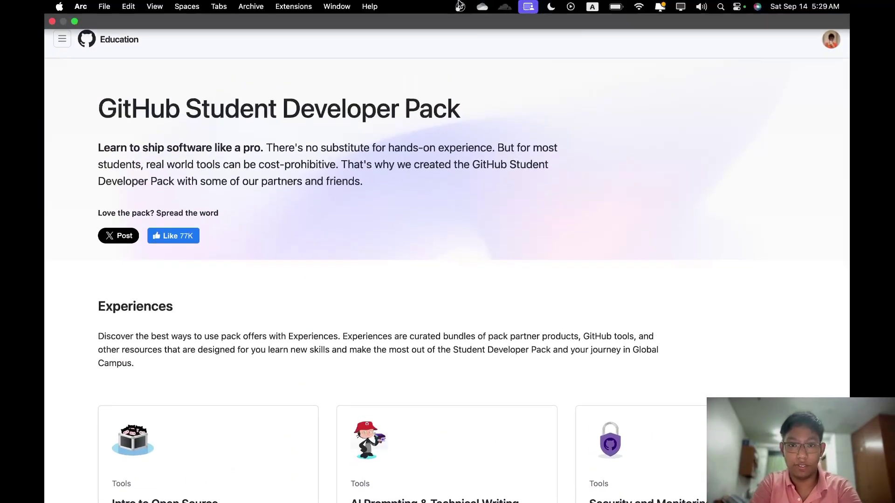